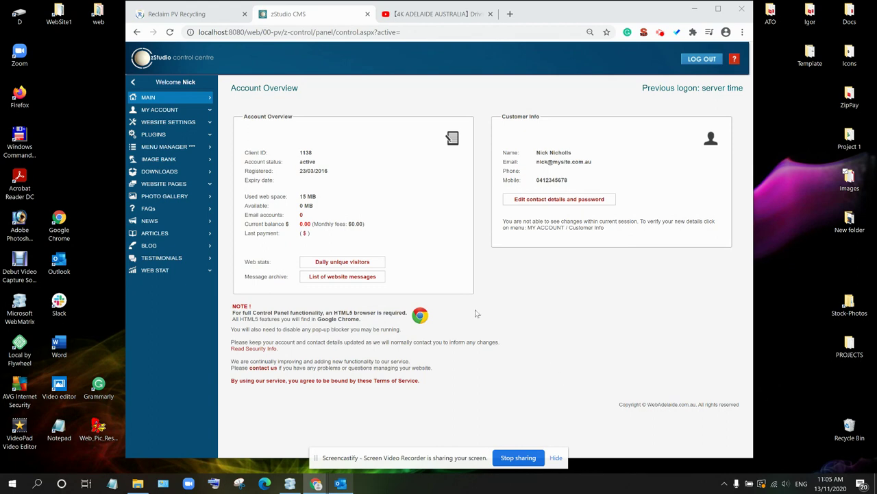
Open the Video Gallery for editing and enter the watch address of the open YouTube Adelaide beach video as the Video URL.
{"action": "left_click", "coordinate": [170, 197]}
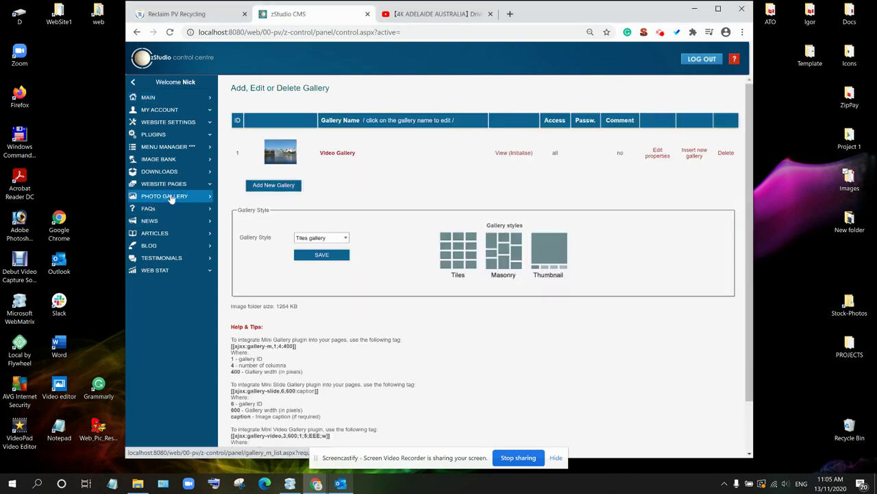
{"action": "left_click", "coordinate": [345, 155]}
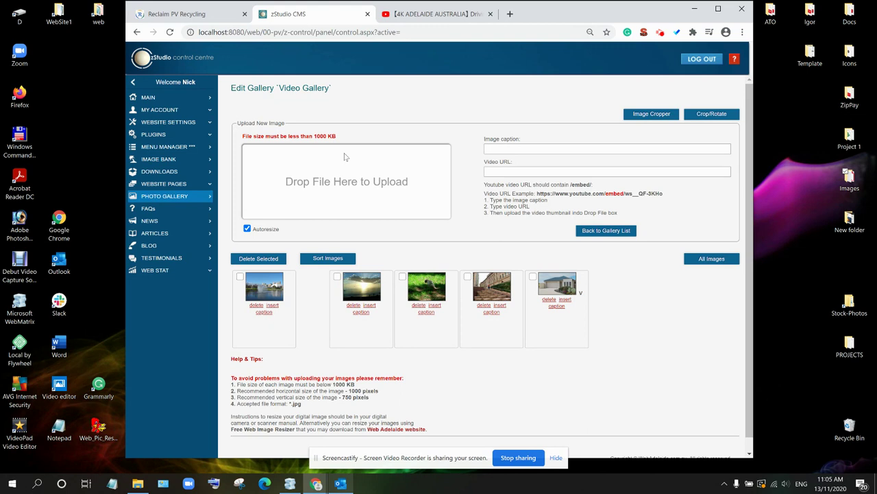
{"action": "left_click", "coordinate": [442, 21]}
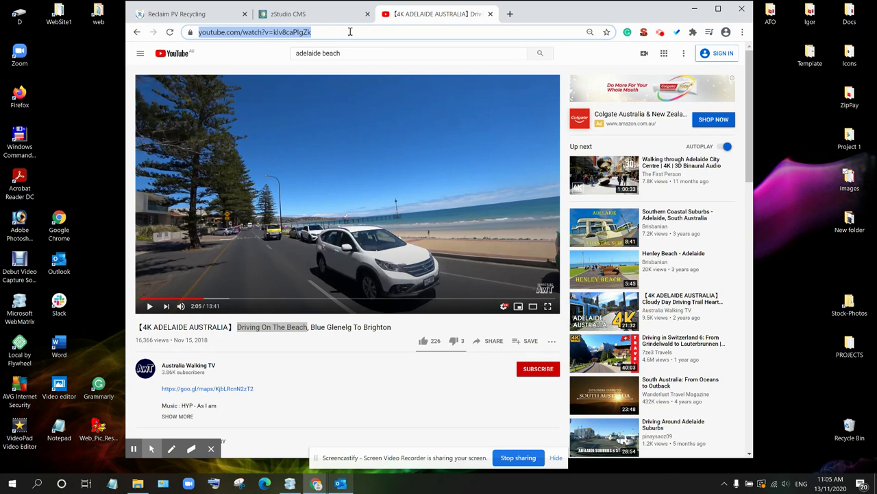
{"action": "left_click", "coordinate": [349, 32]}
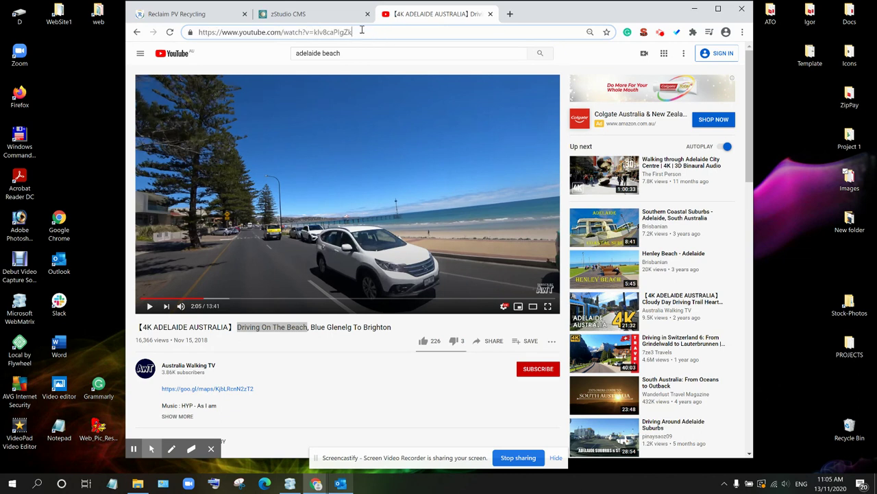
{"action": "left_click_drag", "start_coordinate": [362, 31], "coordinate": [192, 32]}
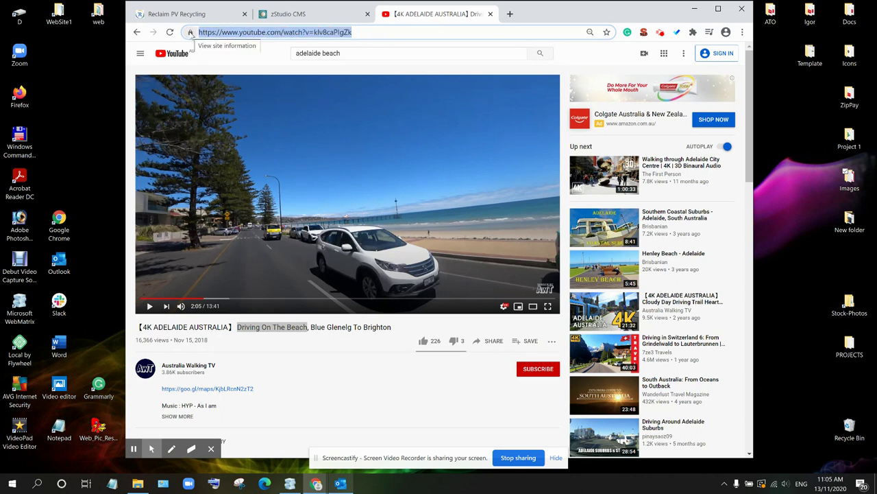
{"action": "left_click", "coordinate": [290, 19]}
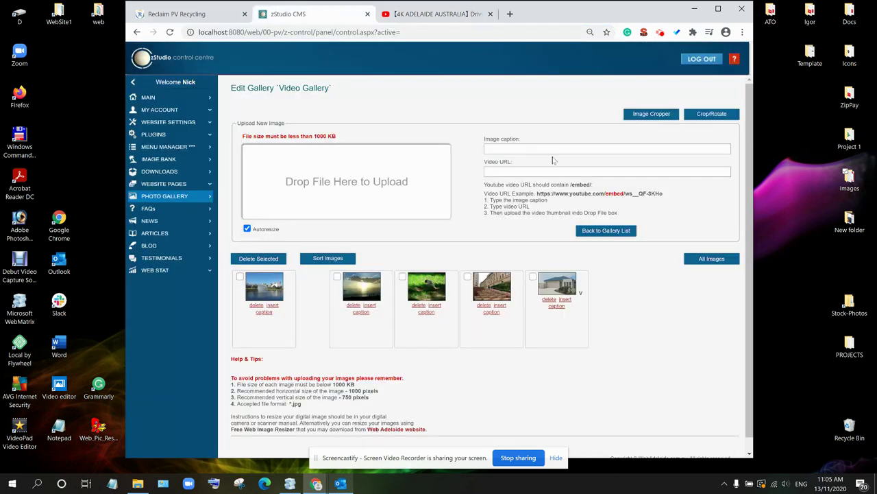
{"action": "left_click", "coordinate": [515, 172]}
{"action": "type", "text": "https://www.youtube.com/watch?v=kIv8caPlgZk"}
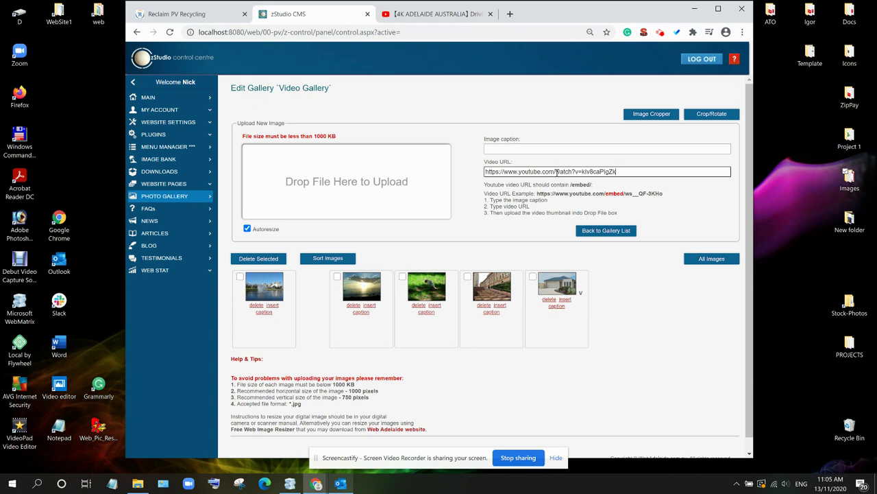
Convert the Video URL to an embed link by replacing "watch?v=" with "embed/", keeping the video ID.
{"action": "left_click_drag", "start_coordinate": [556, 171], "coordinate": [581, 172]}
{"action": "type", "text": "e"}
{"action": "type", "text": "mbed"}
{"action": "type", "text": "/"}
{"action": "type", "text": "d"}
{"action": "left_click_drag", "start_coordinate": [611, 172], "coordinate": [576, 172]}
Copy "Driving On The Beach" from the YouTube video title and paste it as the image caption in zStudio CMS.
{"action": "left_click", "coordinate": [443, 15]}
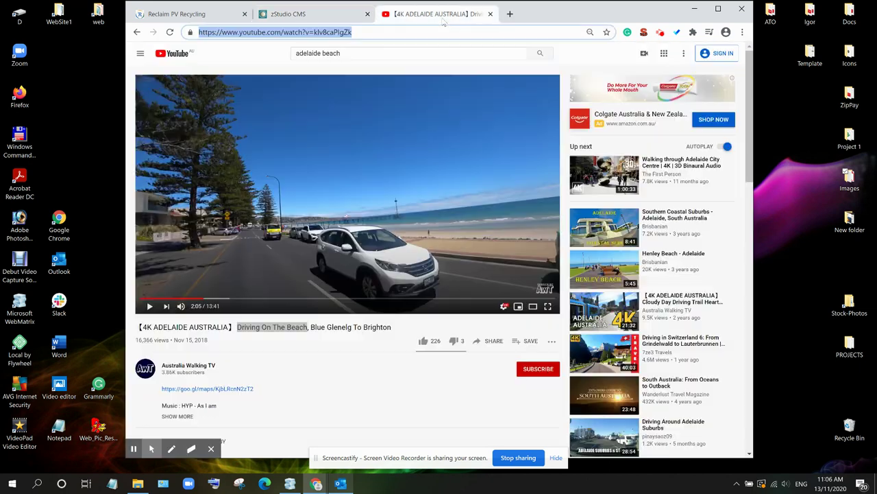
{"action": "left_click", "coordinate": [303, 347]}
{"action": "left_click_drag", "start_coordinate": [307, 327], "coordinate": [292, 327]}
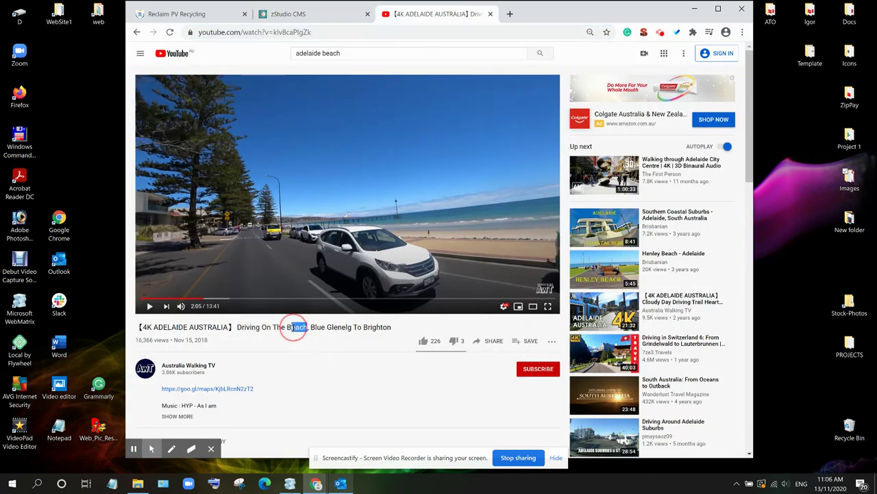
{"action": "left_click", "coordinate": [305, 327]}
{"action": "left_click_drag", "start_coordinate": [305, 327], "coordinate": [236, 331]}
{"action": "key", "text": "ctrl+c"}
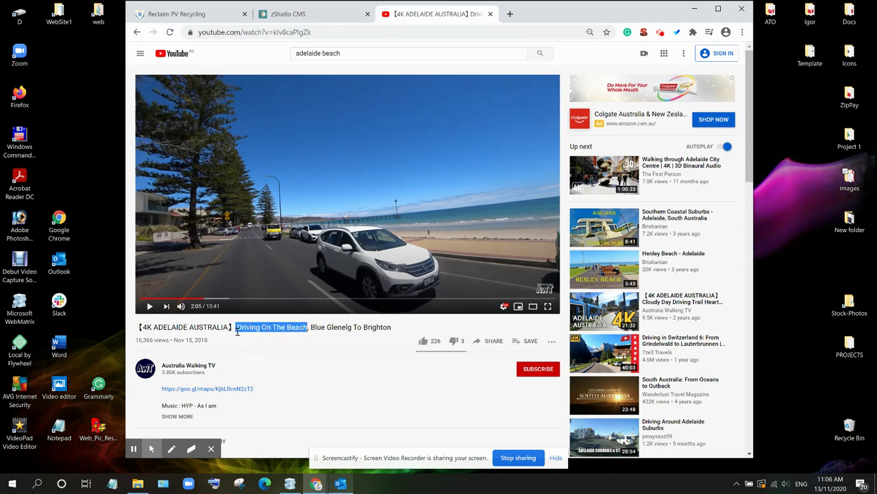
{"action": "left_click", "coordinate": [309, 20]}
{"action": "left_click", "coordinate": [530, 148]}
{"action": "key", "text": "ctrl+v"}
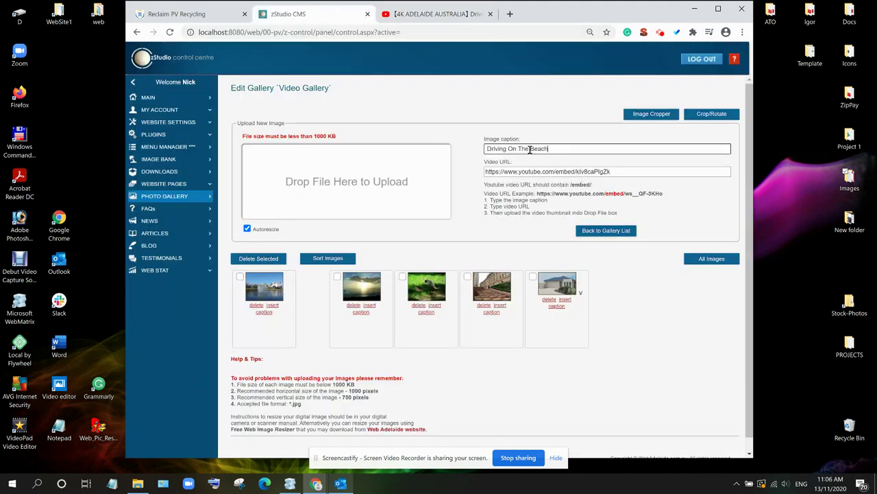
Capture the picture area of the paused YouTube video with Snipping Tool, leaving out the player controls.
{"action": "left_click", "coordinate": [433, 15]}
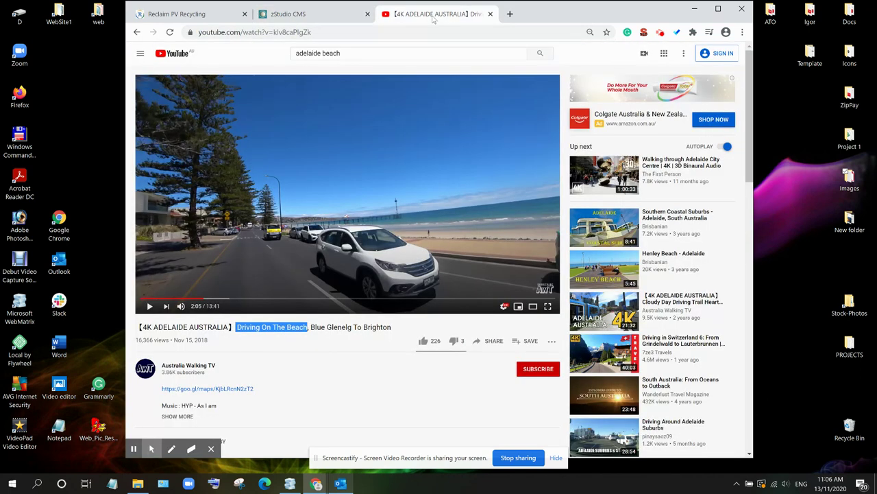
{"action": "left_click", "coordinate": [240, 484]}
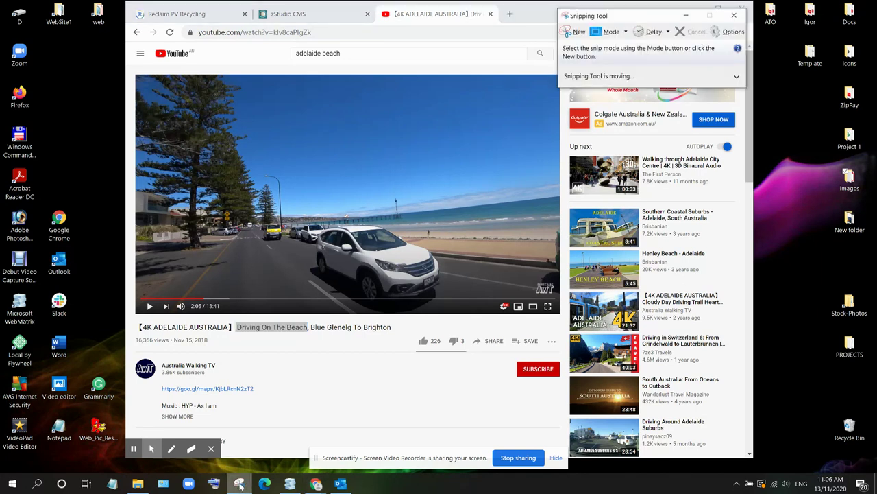
{"action": "left_click", "coordinate": [582, 34]}
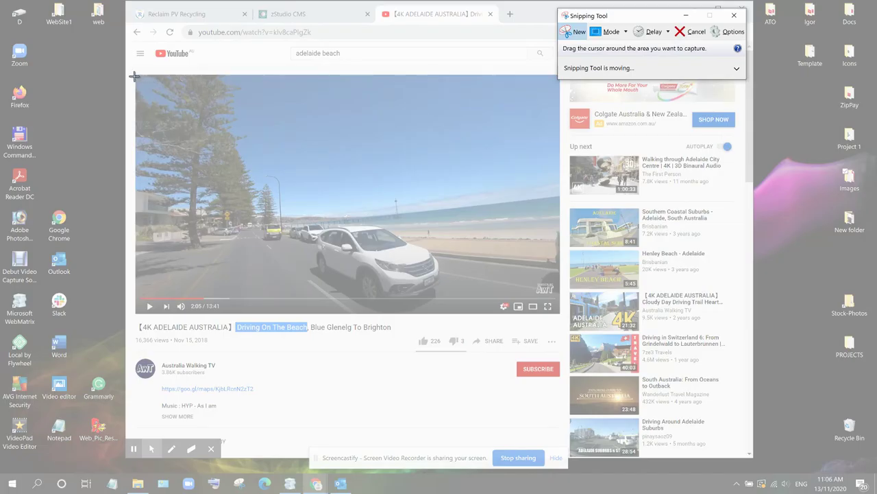
{"action": "left_click_drag", "start_coordinate": [136, 76], "coordinate": [558, 296]}
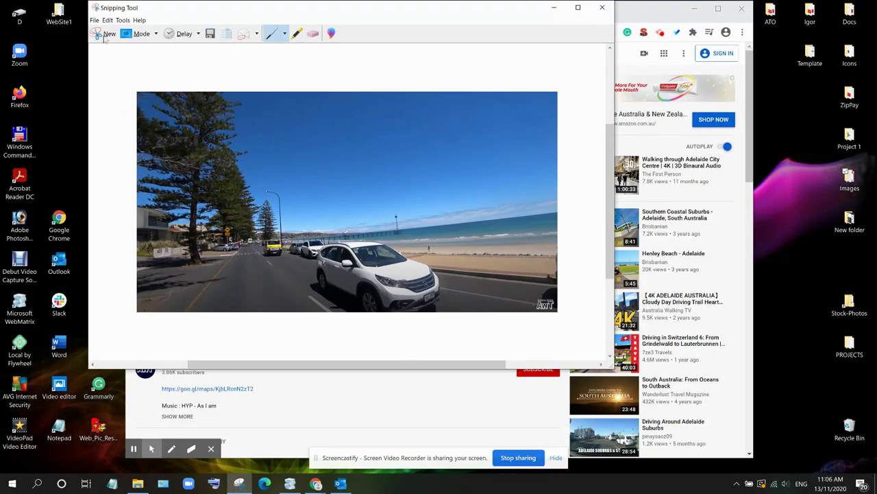
{"action": "left_click", "coordinate": [107, 33]}
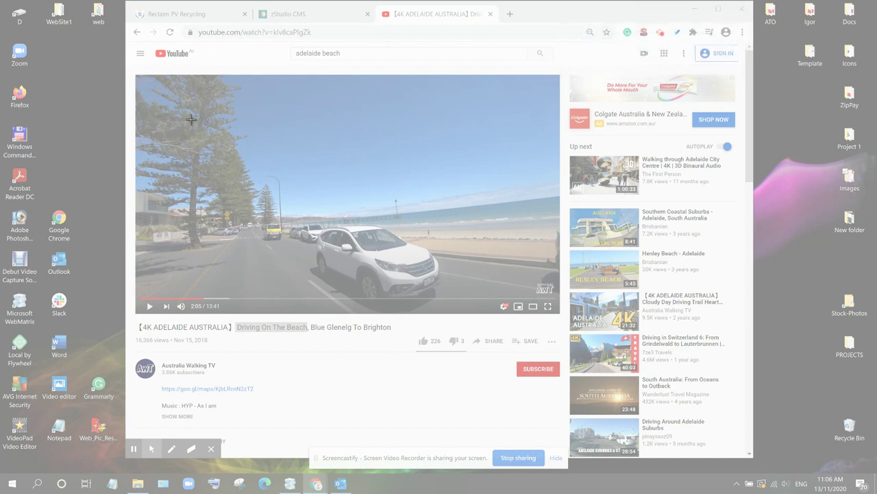
{"action": "left_click_drag", "start_coordinate": [137, 76], "coordinate": [565, 303]}
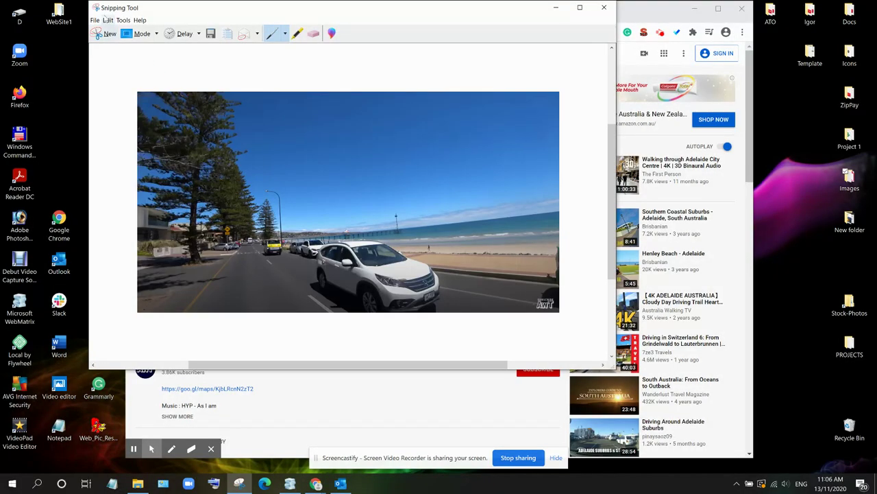
Save the snip to the Desktop as a JPEG file named Capture and close Snipping Tool.
{"action": "left_click", "coordinate": [96, 19]}
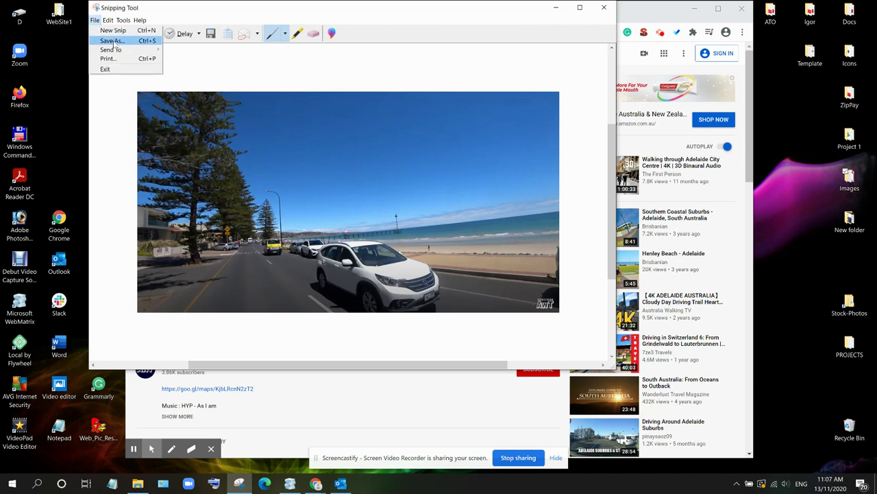
{"action": "left_click", "coordinate": [112, 40]}
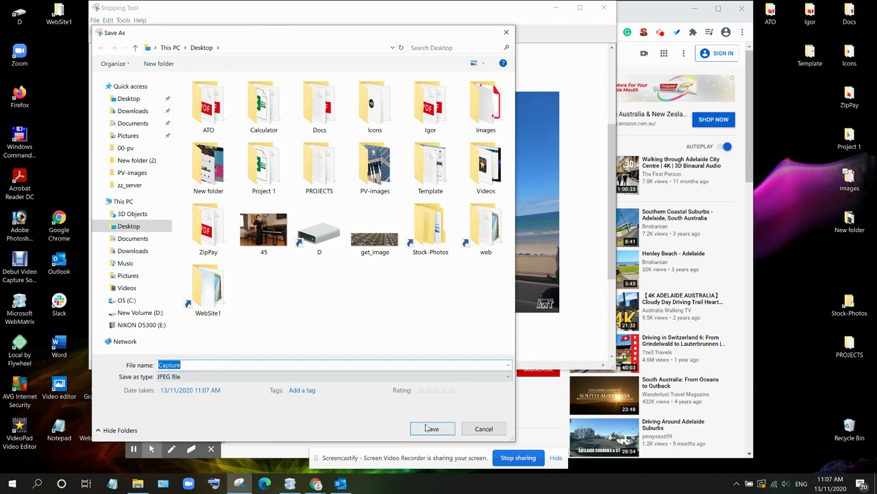
{"action": "left_click", "coordinate": [432, 429]}
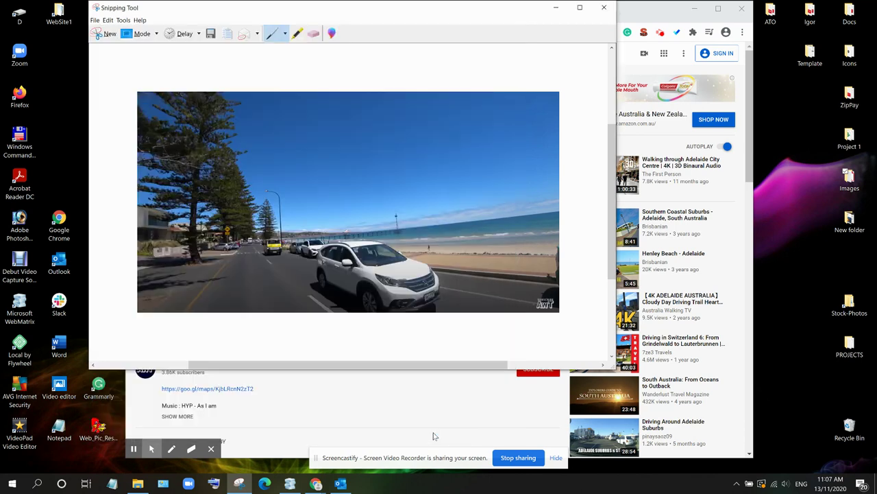
{"action": "left_click", "coordinate": [604, 8]}
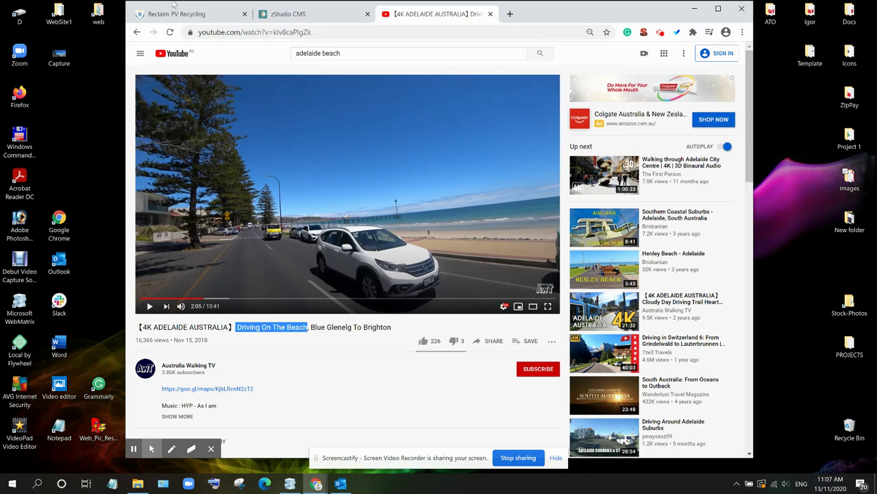
Upload the Capture image from the desktop to the Video Gallery as the thumbnail for the captioned video.
{"action": "left_click", "coordinate": [299, 19]}
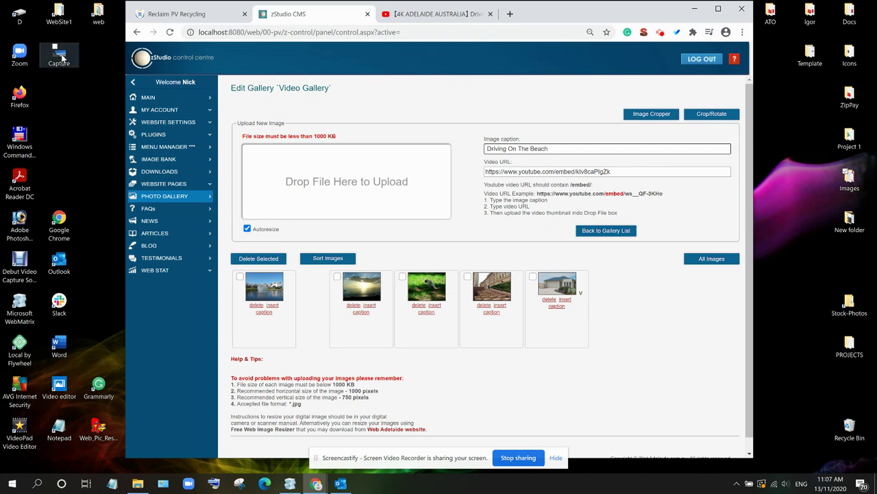
{"action": "left_click_drag", "start_coordinate": [61, 58], "coordinate": [392, 198]}
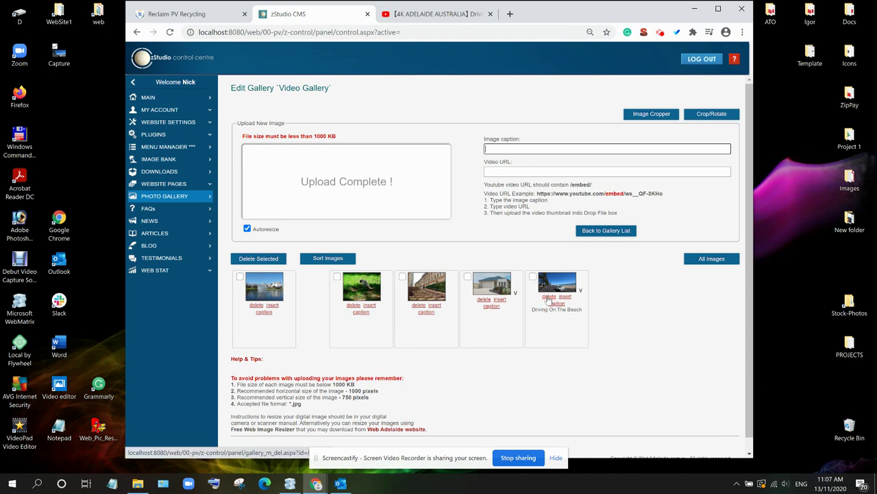
Reload the Video Gallery page on the Reclaim PV Recycling site, play the "Driving On The Beach" video and pause it.
{"action": "left_click", "coordinate": [195, 15]}
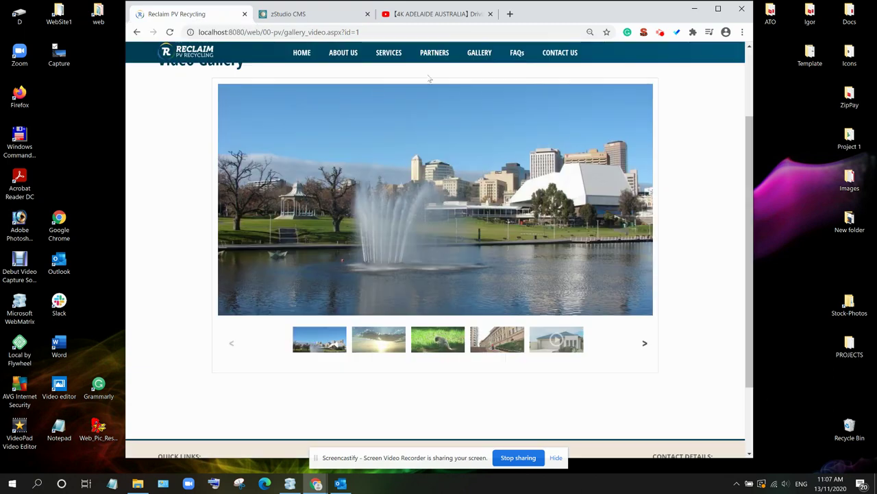
{"action": "left_click", "coordinate": [482, 57]}
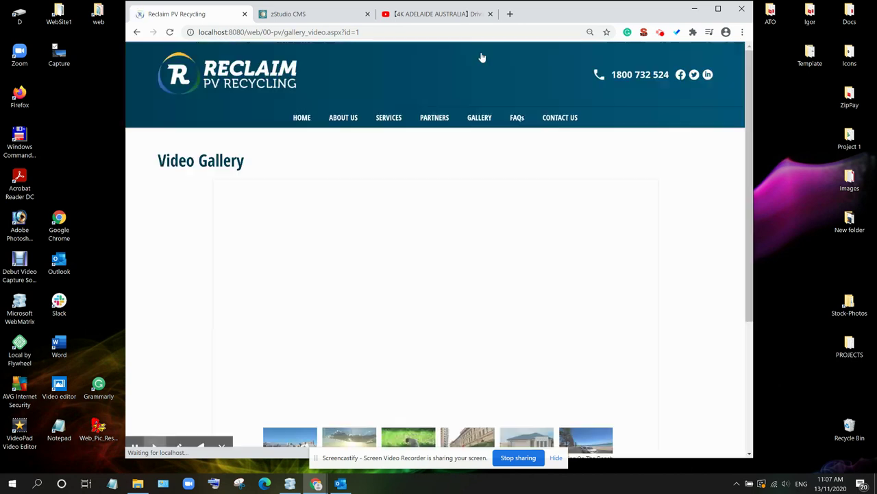
{"action": "left_click", "coordinate": [749, 198]}
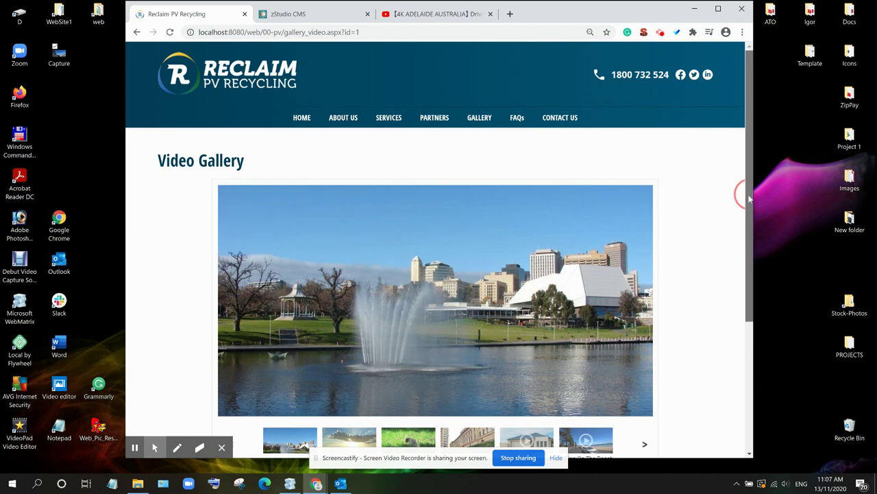
{"action": "left_click_drag", "start_coordinate": [749, 198], "coordinate": [750, 274]}
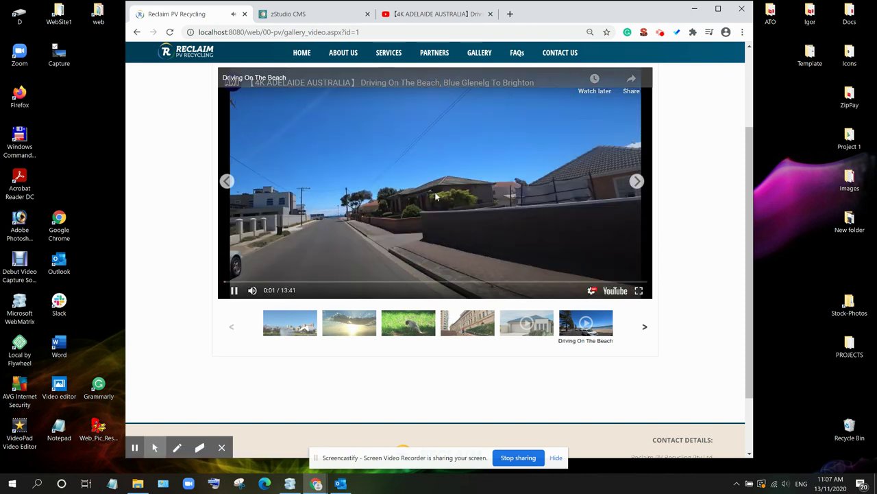
{"action": "left_click", "coordinate": [439, 185]}
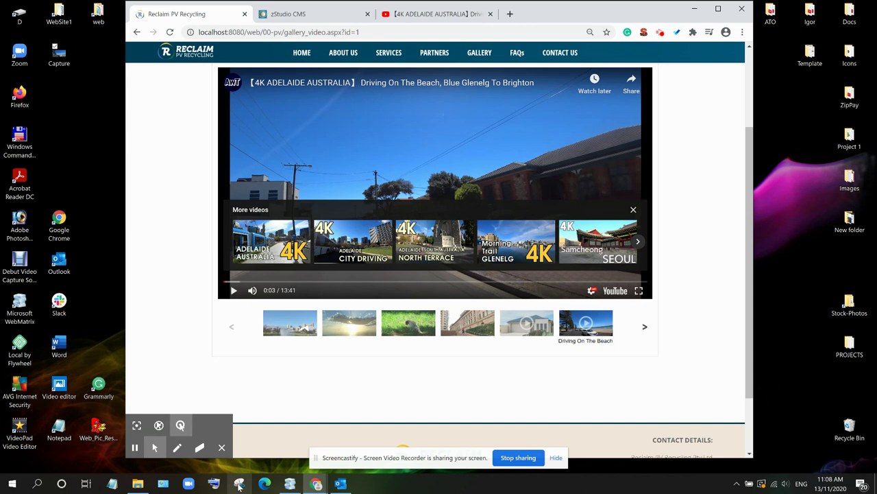
Search Windows for "snip" to locate the Snipping Tool app, and close the search without opening it.
{"action": "left_click", "coordinate": [12, 485]}
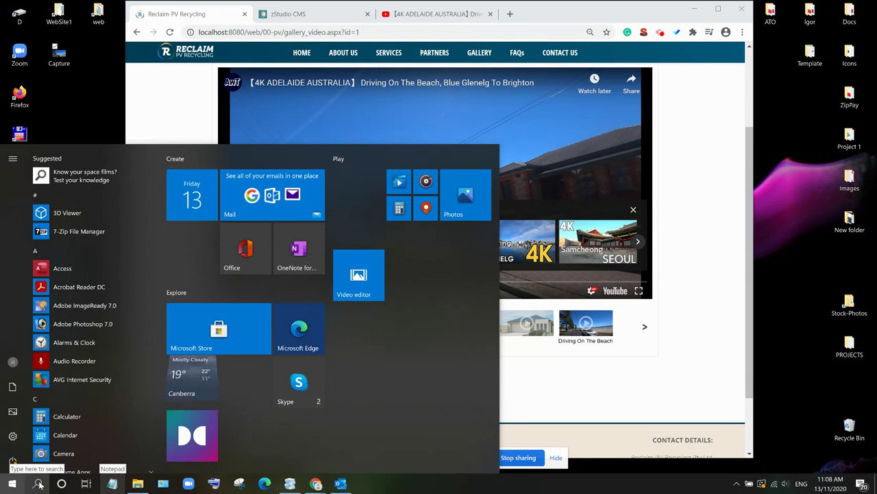
{"action": "left_click", "coordinate": [38, 484]}
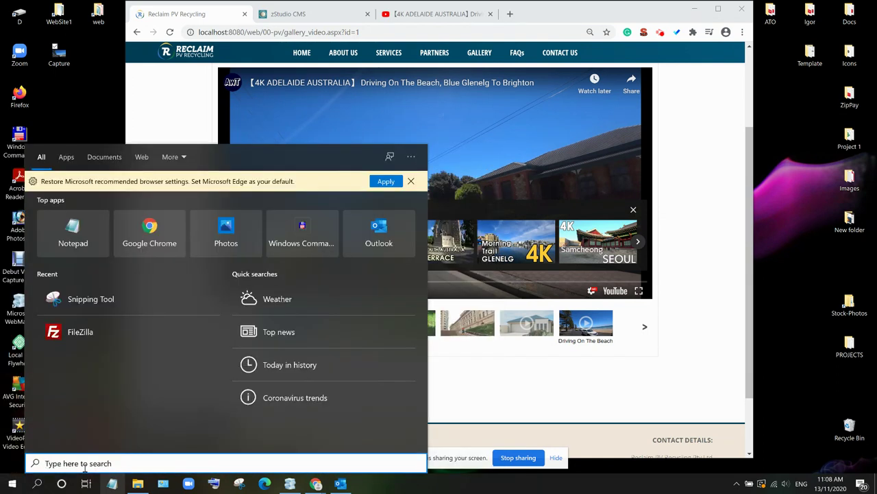
{"action": "type", "text": "snip"}
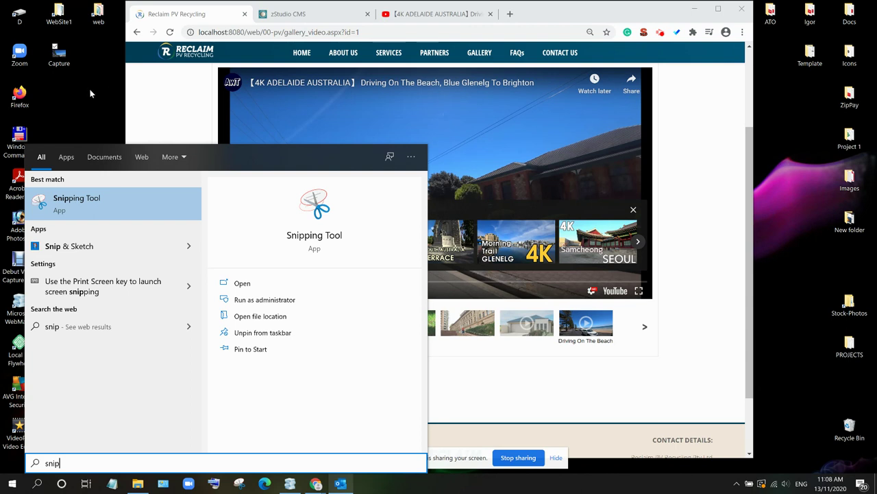
{"action": "key", "text": "Escape"}
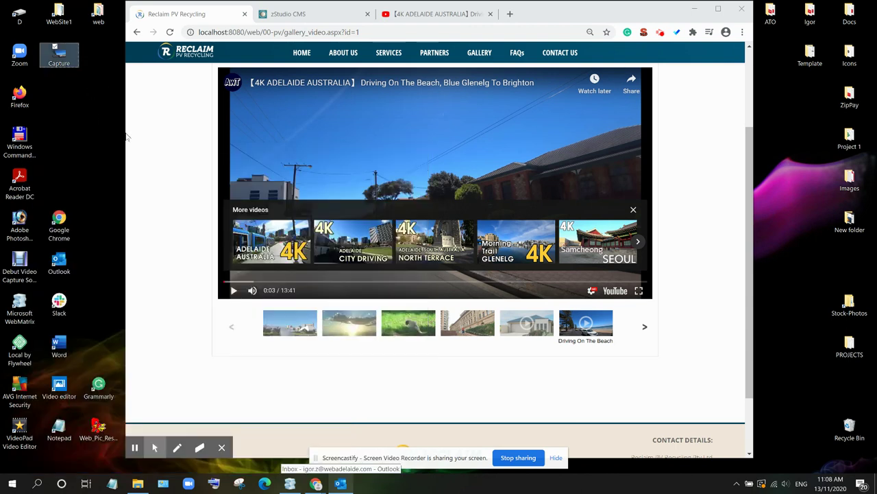